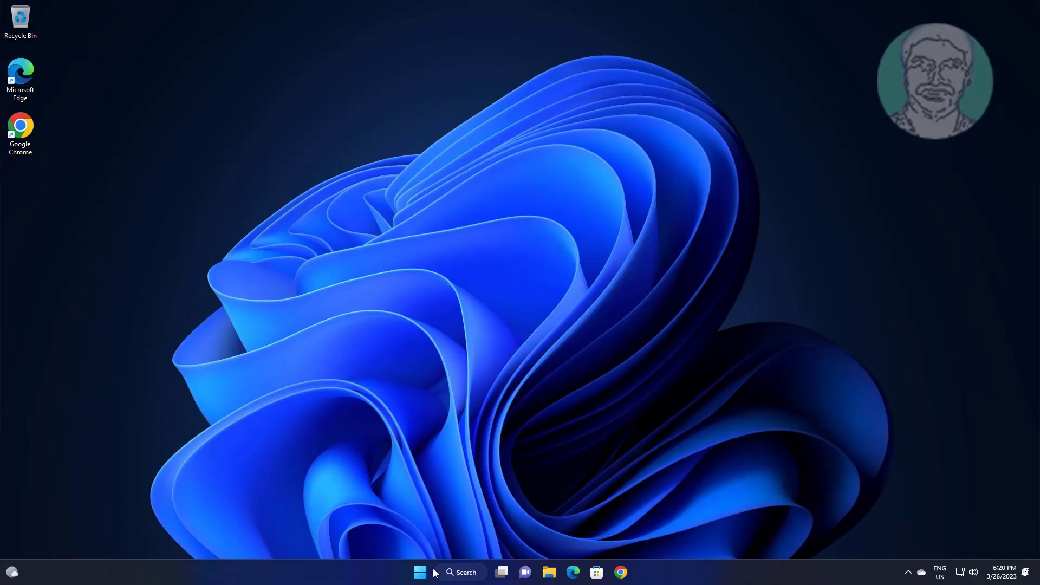
Open App & browser control in Windows Security from a search, then close it.
click(458, 573)
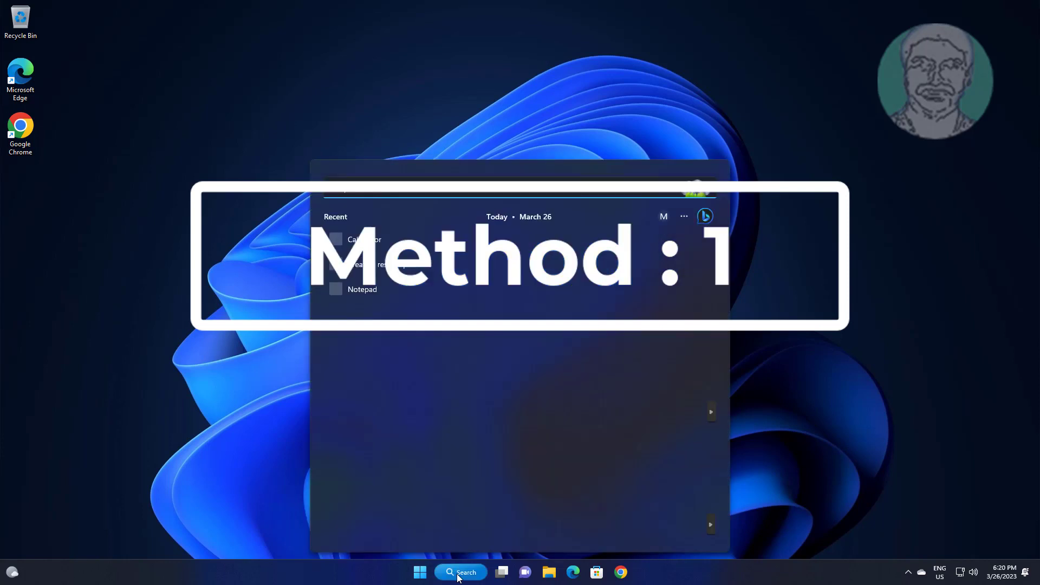
text(app and)
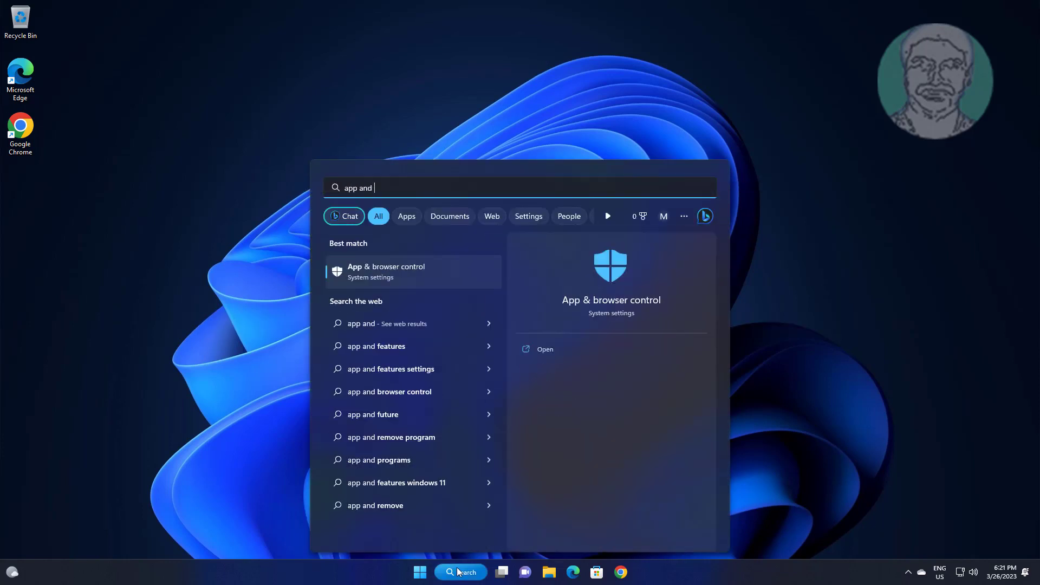
text( browser co)
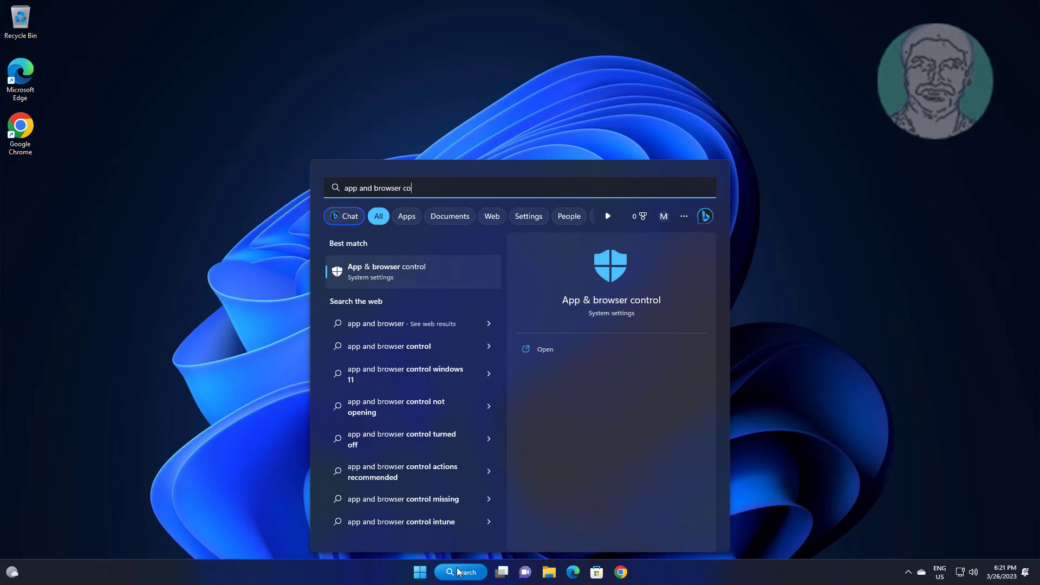
text(ntrol)
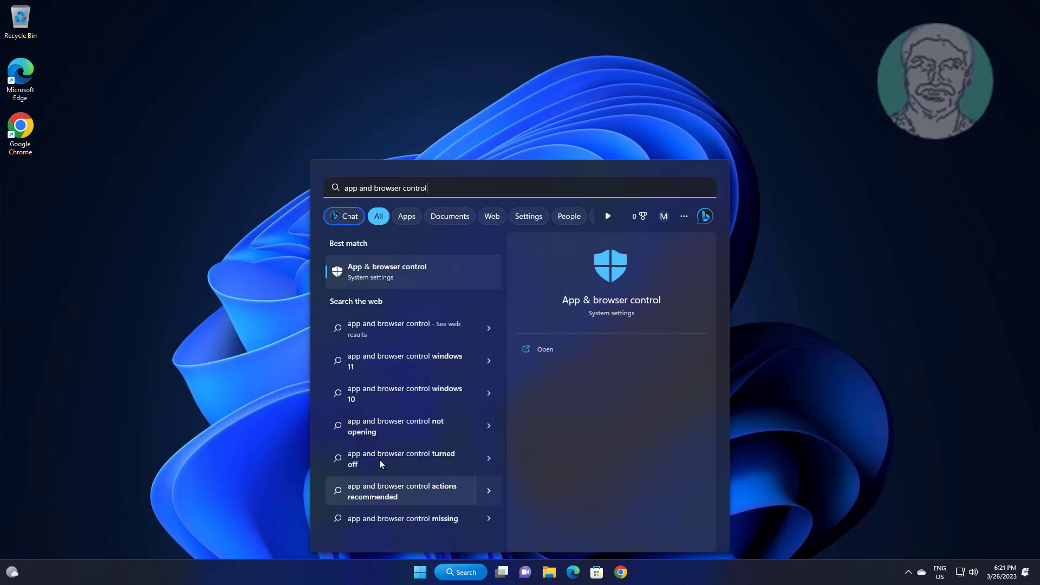
click(376, 279)
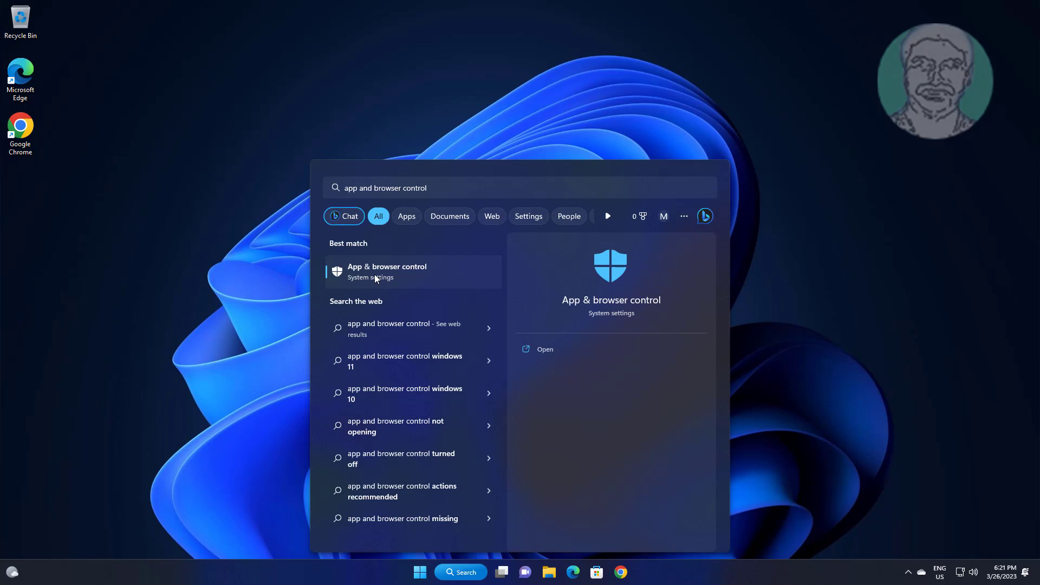
click(374, 274)
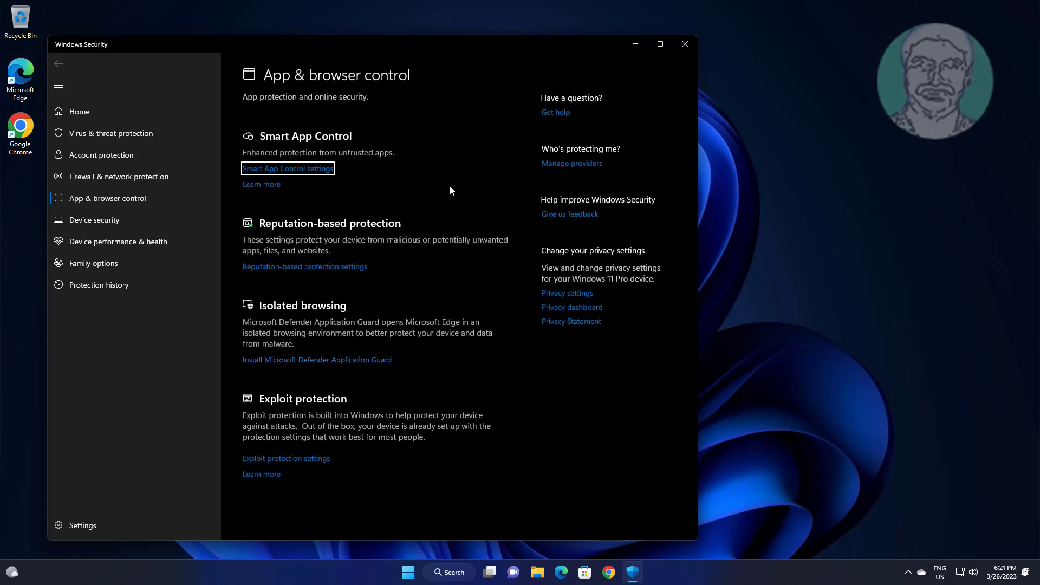
click(690, 44)
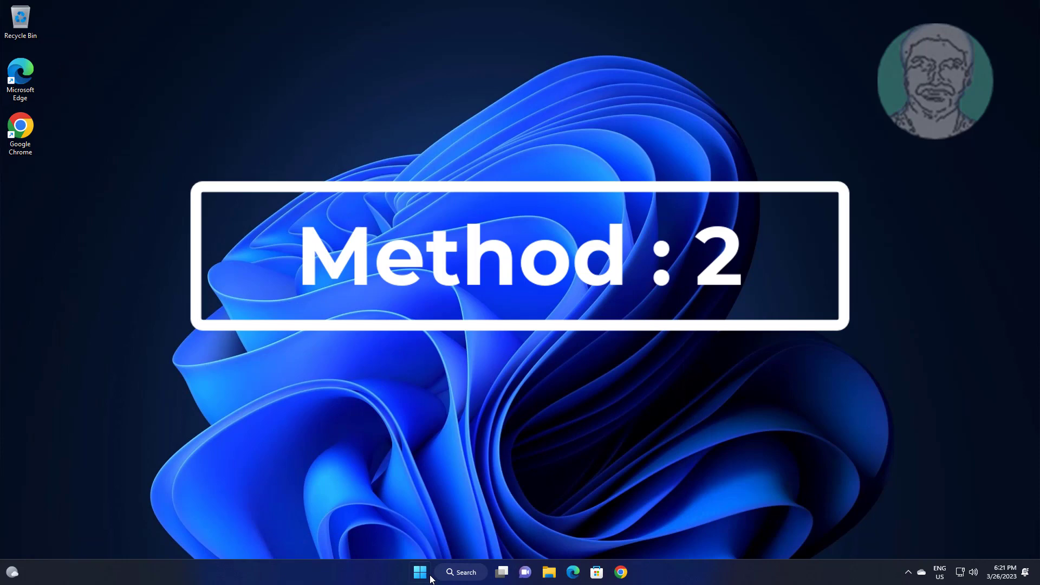
Let Windows Update install the Defender intelligence update and report up to date, then close Settings.
click(420, 572)
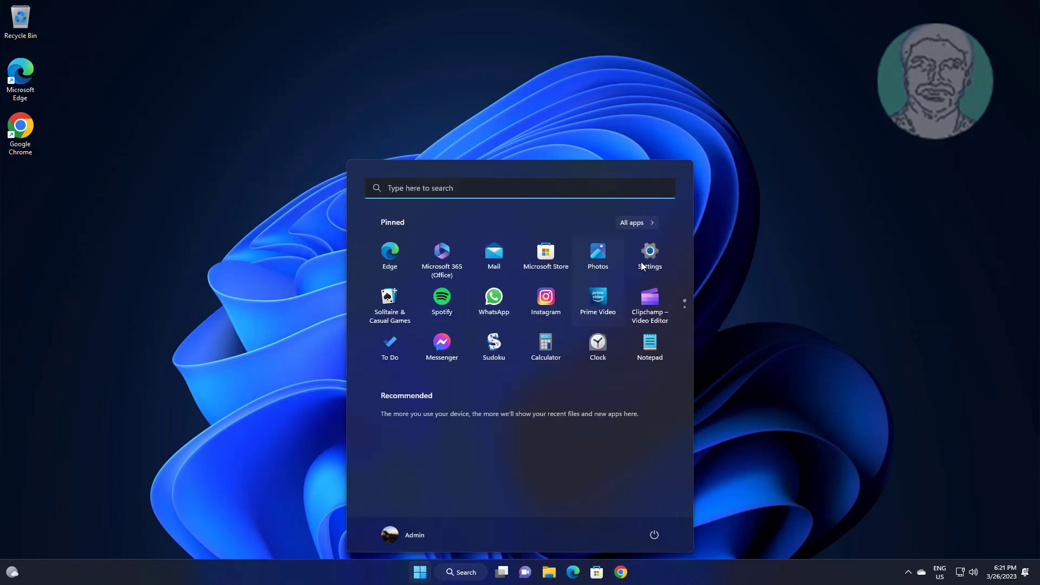
click(650, 255)
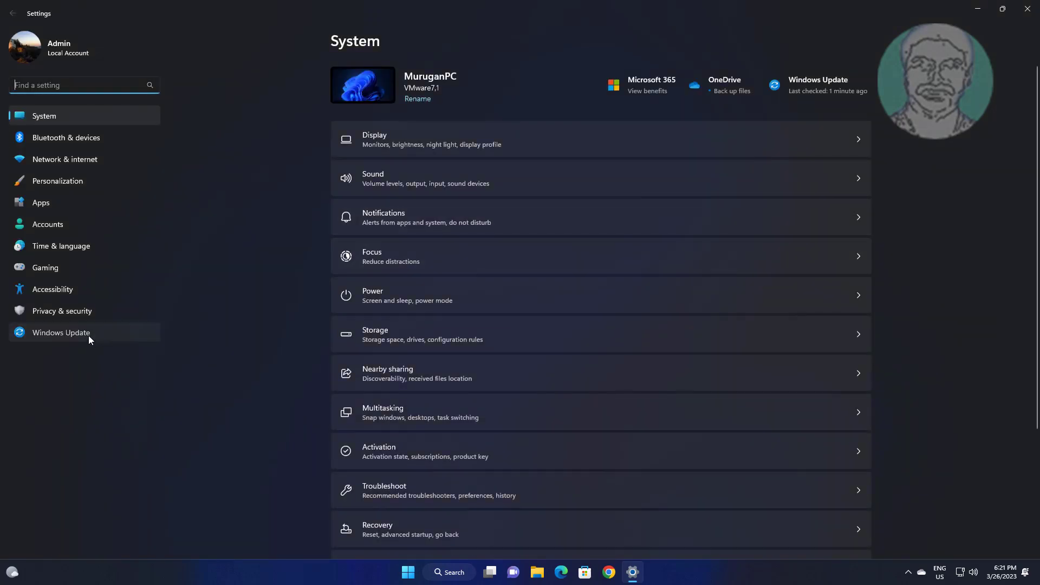
click(88, 336)
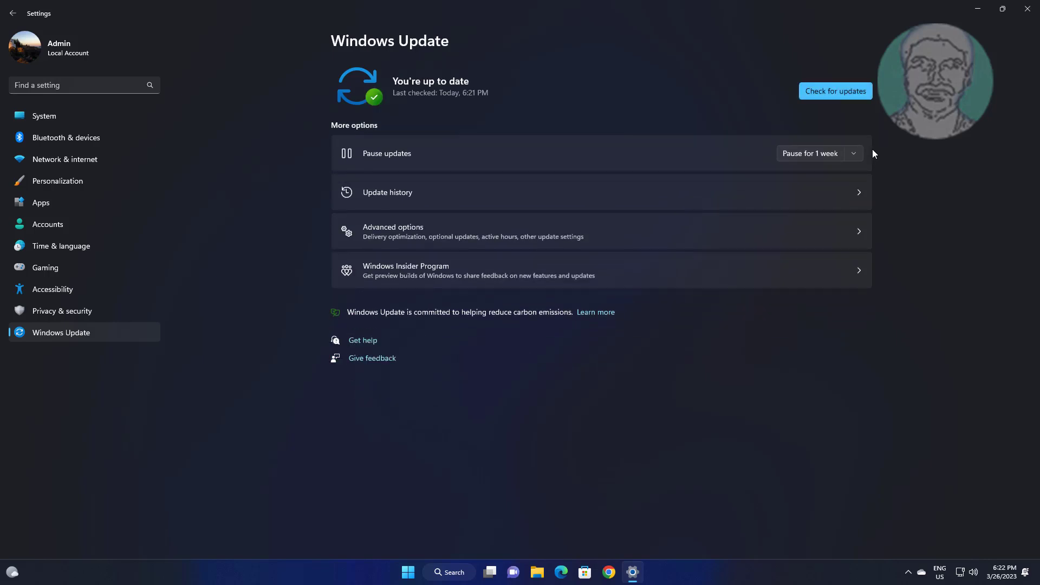
click(1027, 9)
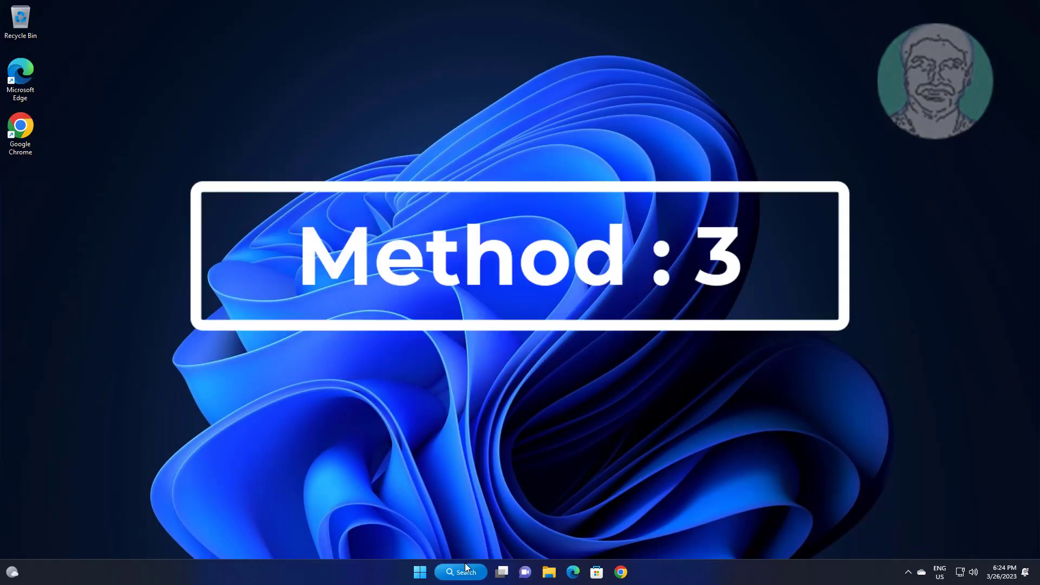
Launch Command Prompt as administrator from a 'cmd' search, approving the UAC prompt.
click(465, 571)
text(cmd)
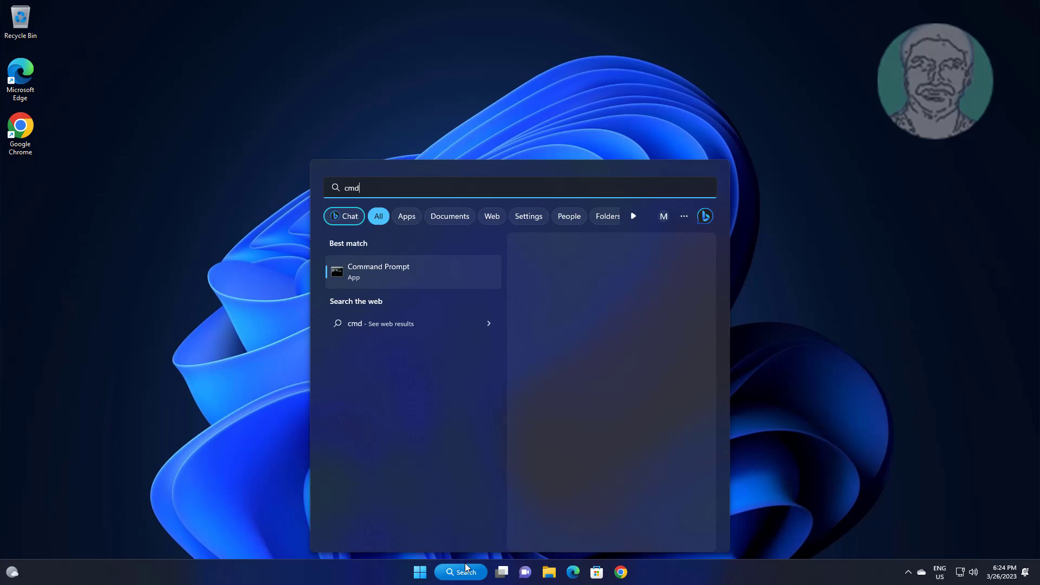
right_click(386, 269)
click(444, 283)
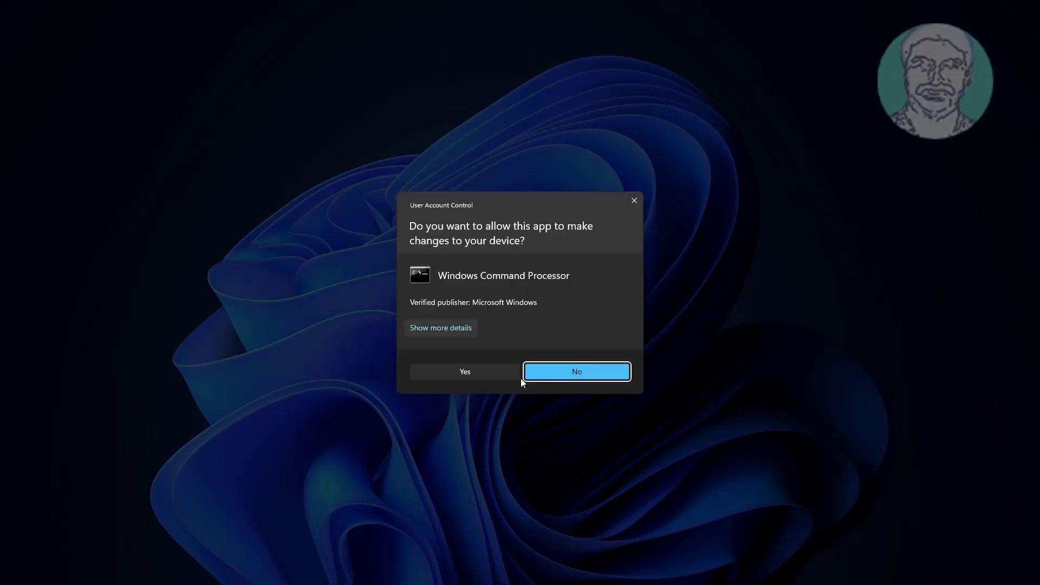
click(490, 372)
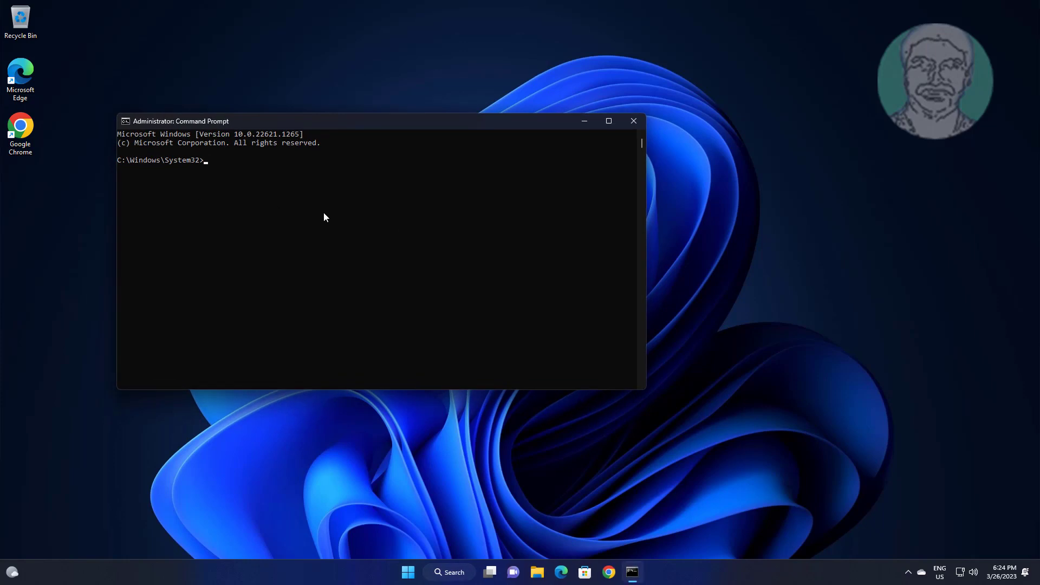
text(cd %ProgramFiles%\Windows Defender)
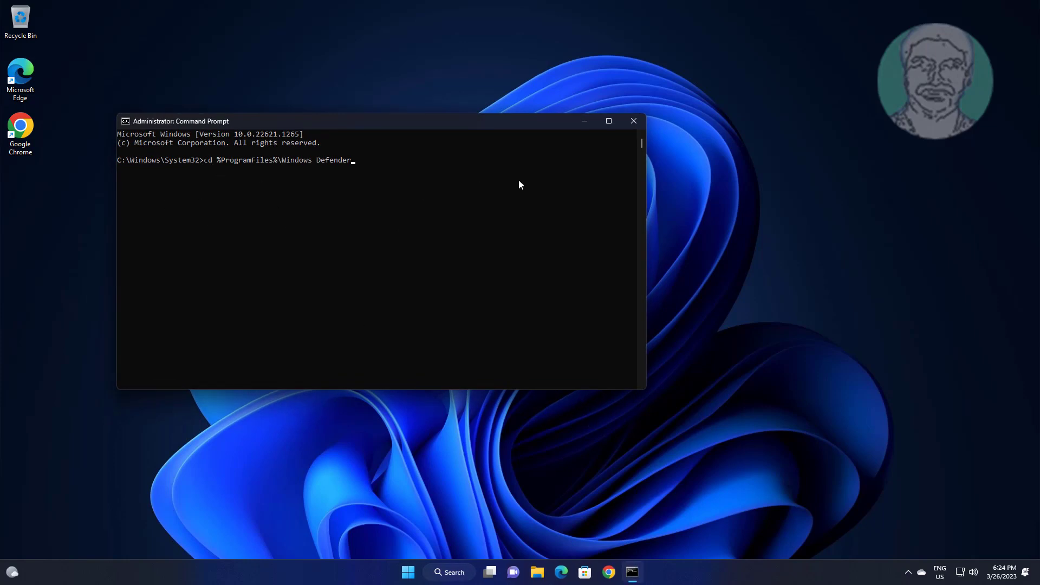
Run MpCmdRun.exe -removedefinitions -dynamicsignatures and -SignatureUpdate, then exit the console.
key(Return)
text(MpCmdRun.exe -removedefinitions -dynamicsignatures)
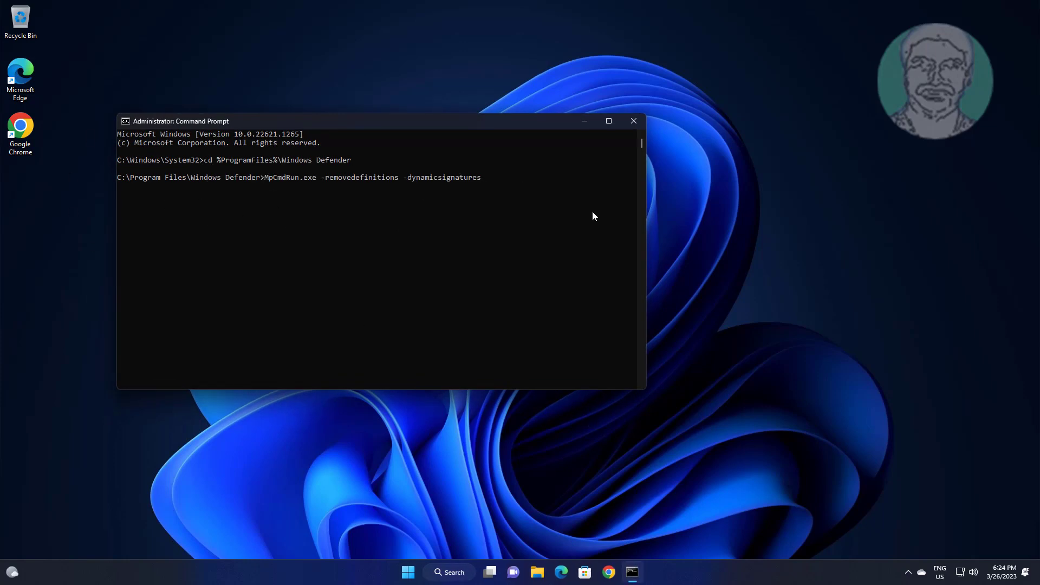
key(Return)
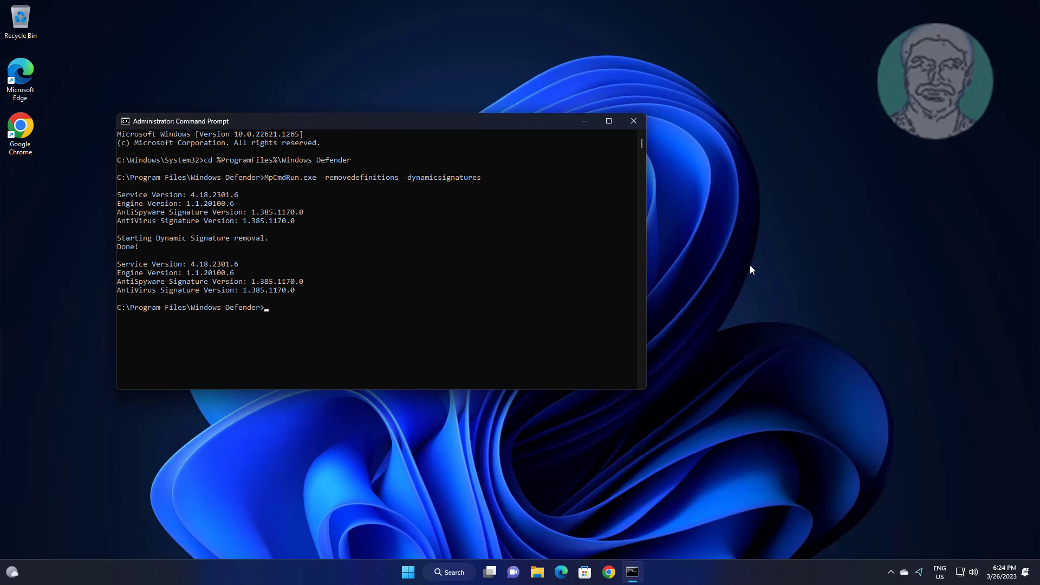
text(MpCmdRun.exe -SignatureUpdate)
key(Return)
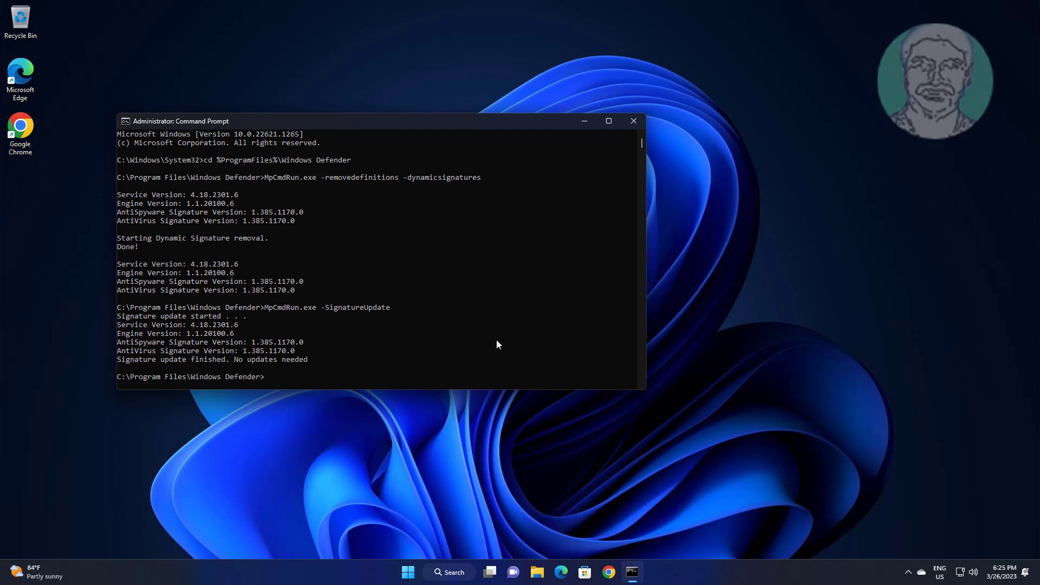
text(exit)
key(Return)
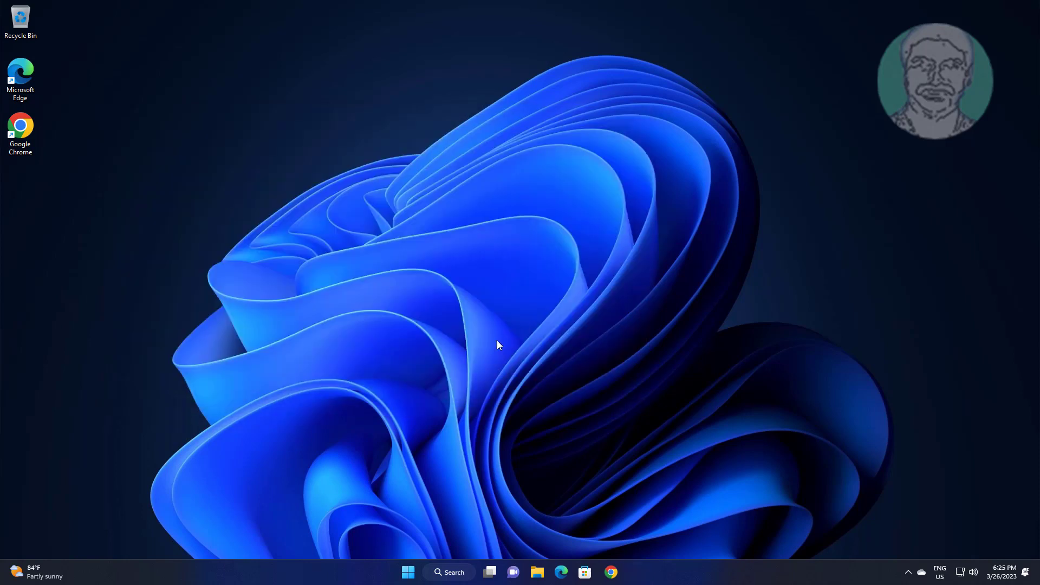
Launch Windows PowerShell as administrator from a 'powershell' search, approving the UAC prompt.
click(461, 572)
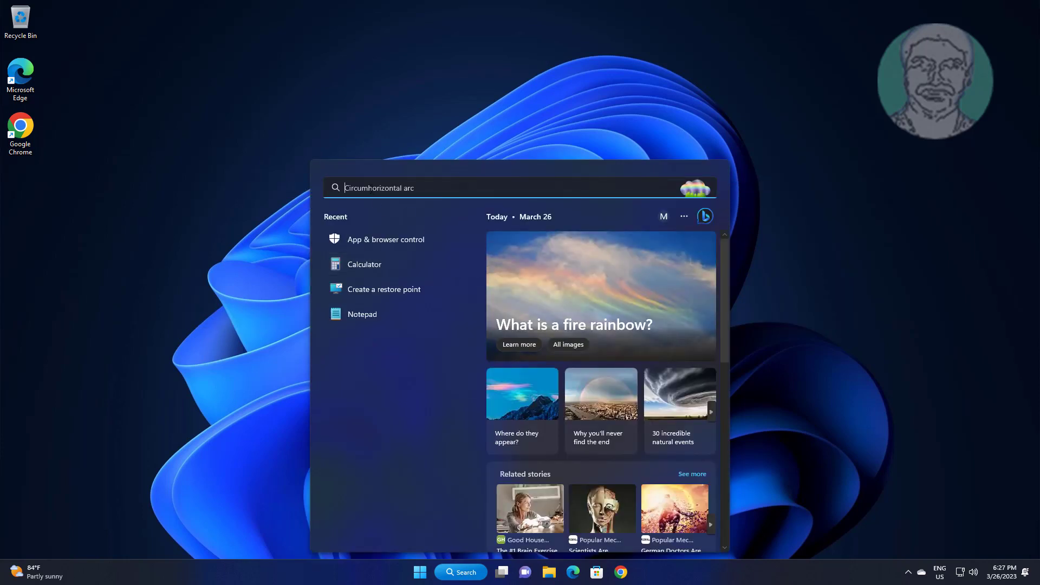
text(powersh)
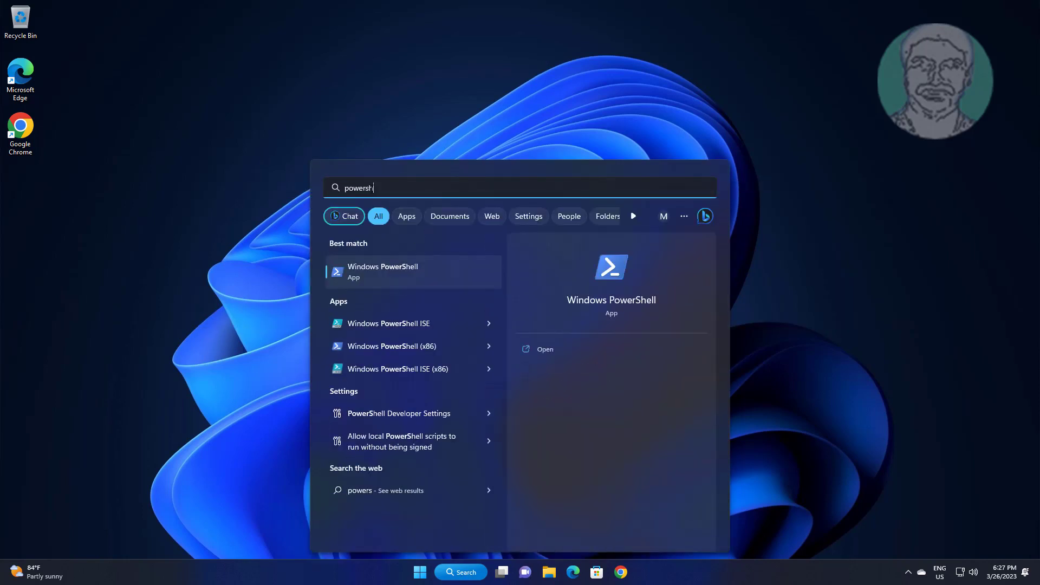
text(ell)
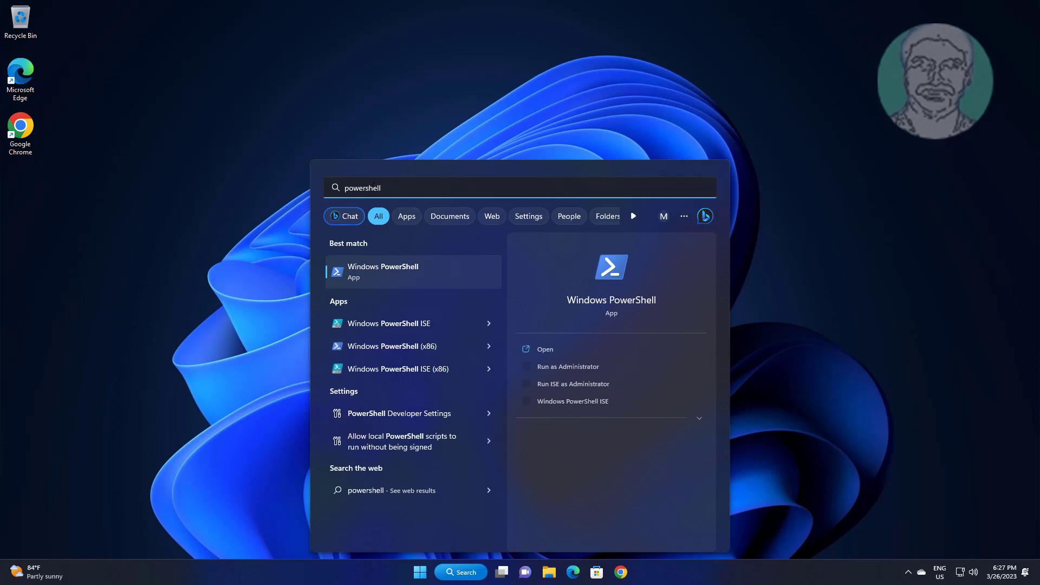
right_click(398, 270)
click(437, 279)
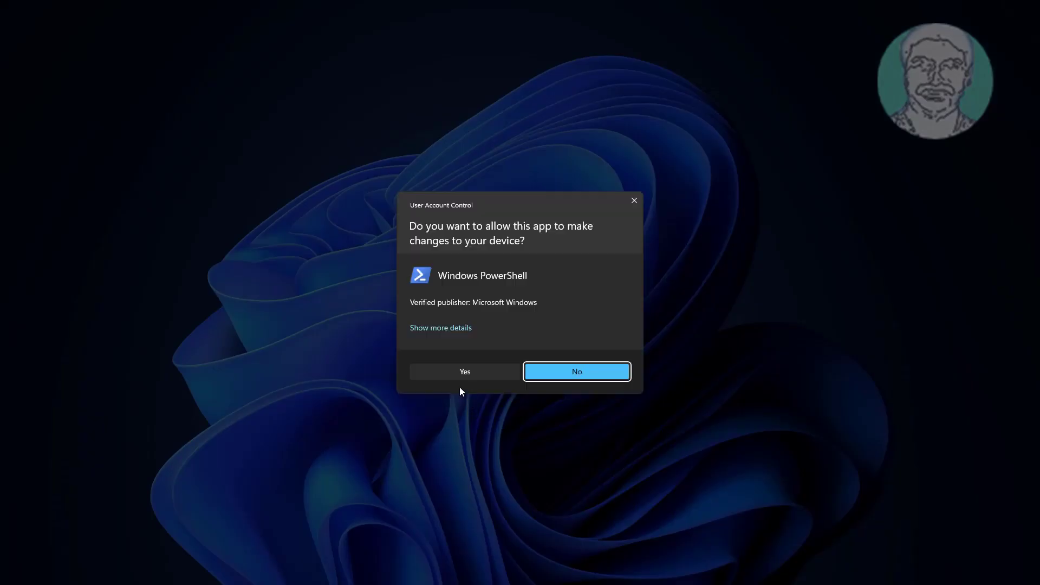
click(463, 374)
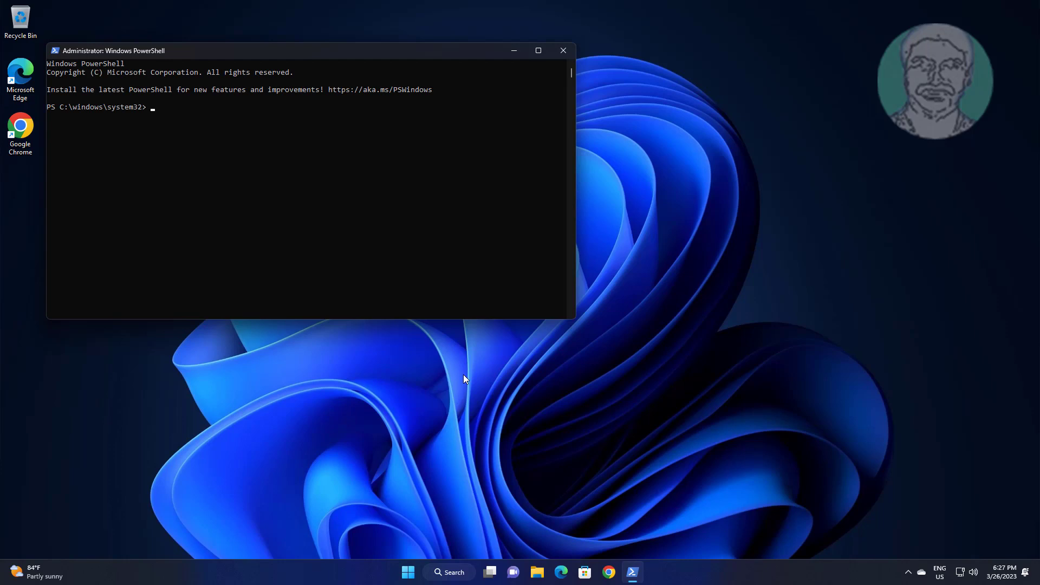
Run Get-AppxPackage Microsoft.SecHealthUI -AllUsers | Reset-AppxPackage, then exit PowerShell.
key(Return)
drag(243, 55, 446, 94)
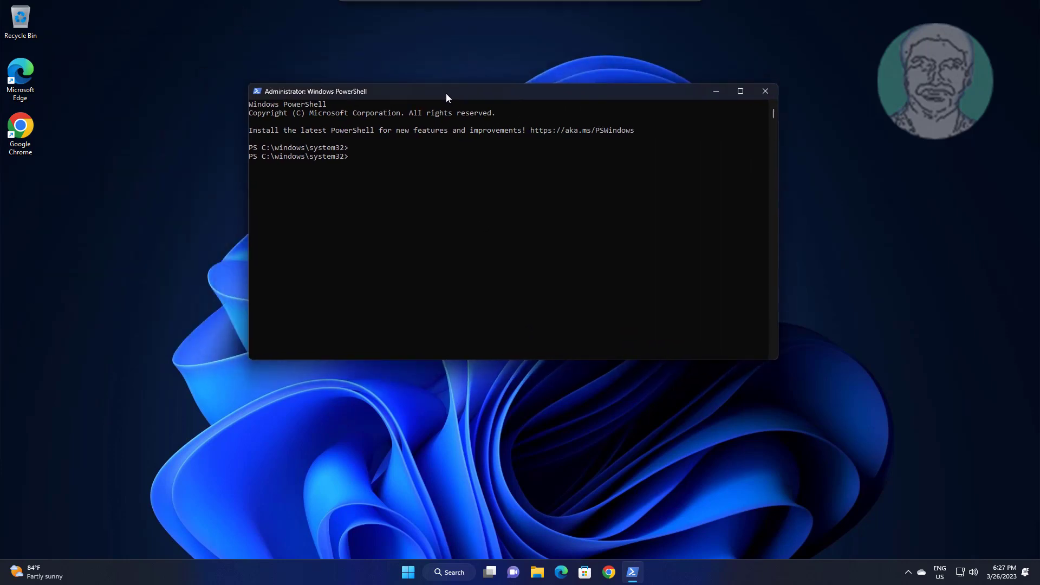
right_click(357, 158)
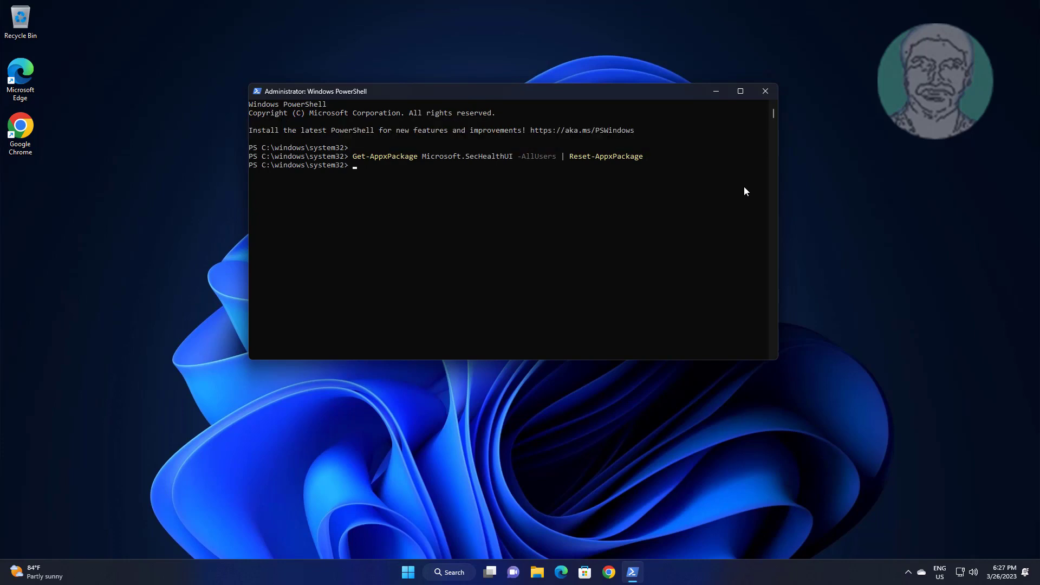
text(ex)
text(it)
key(Return)
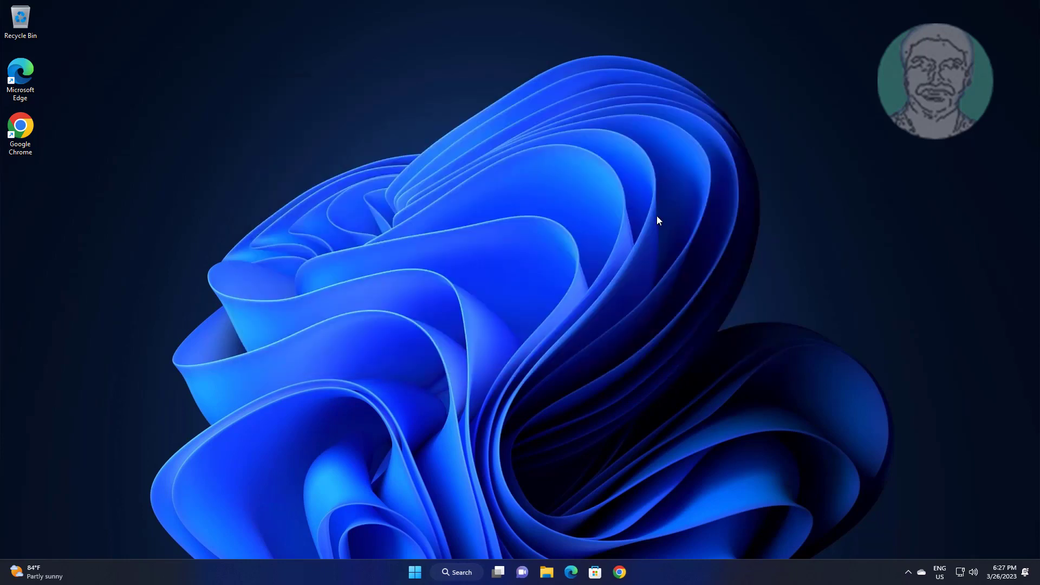
Restart the PC from the Start power menu, then launch Settings after reboot.
click(421, 572)
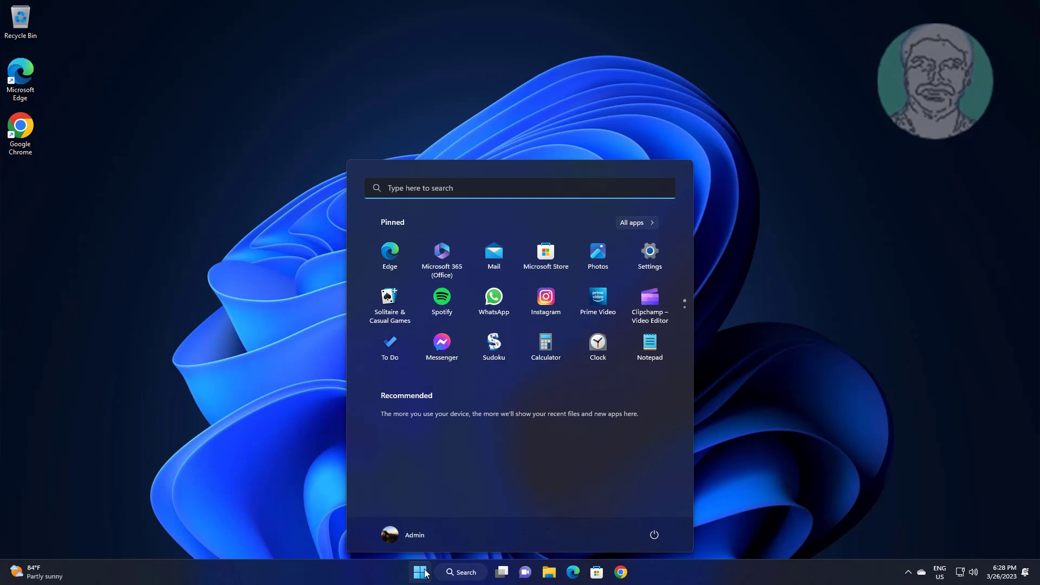
click(657, 535)
click(658, 513)
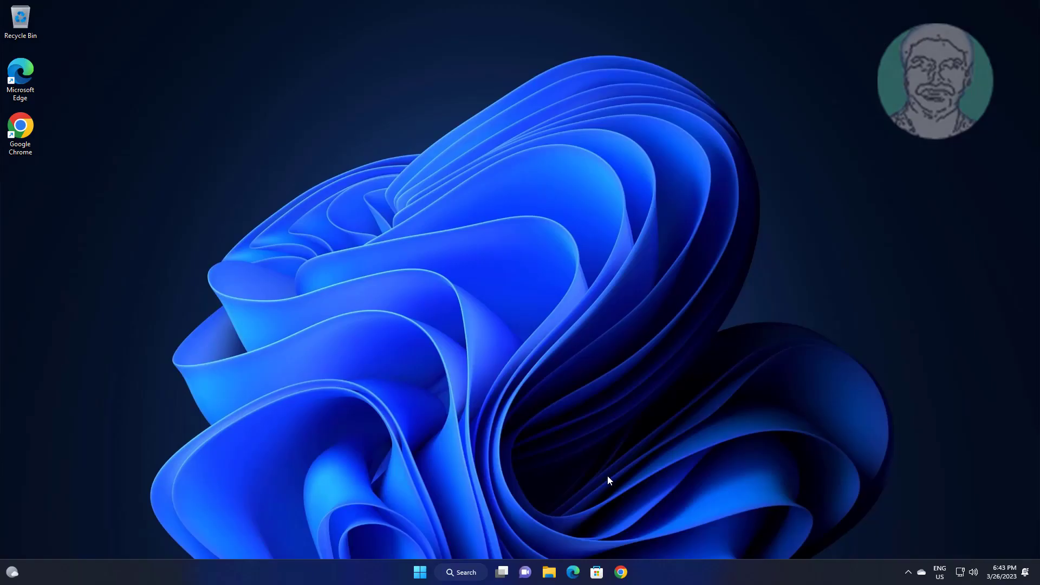
click(419, 572)
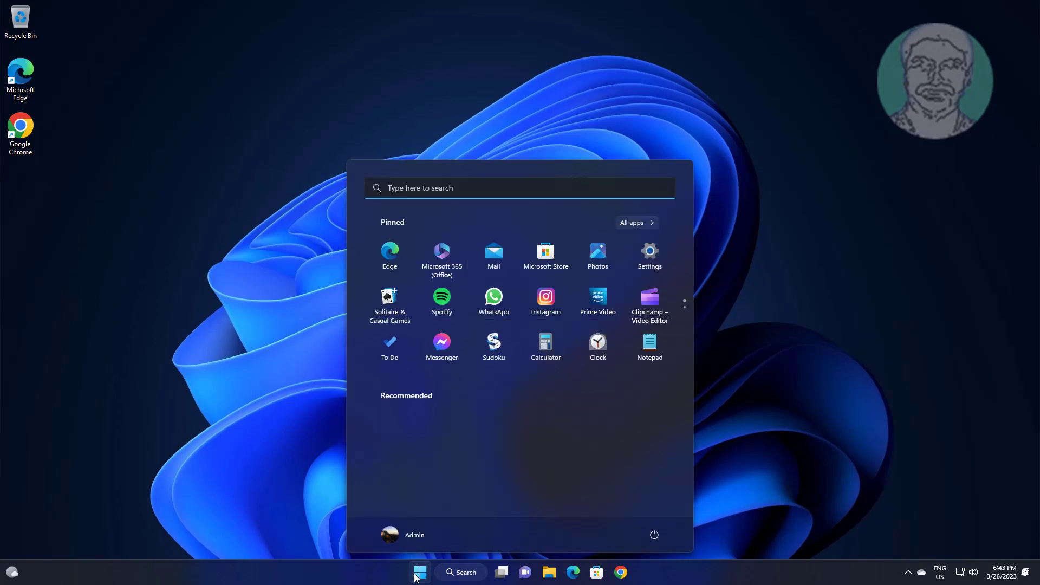
click(650, 254)
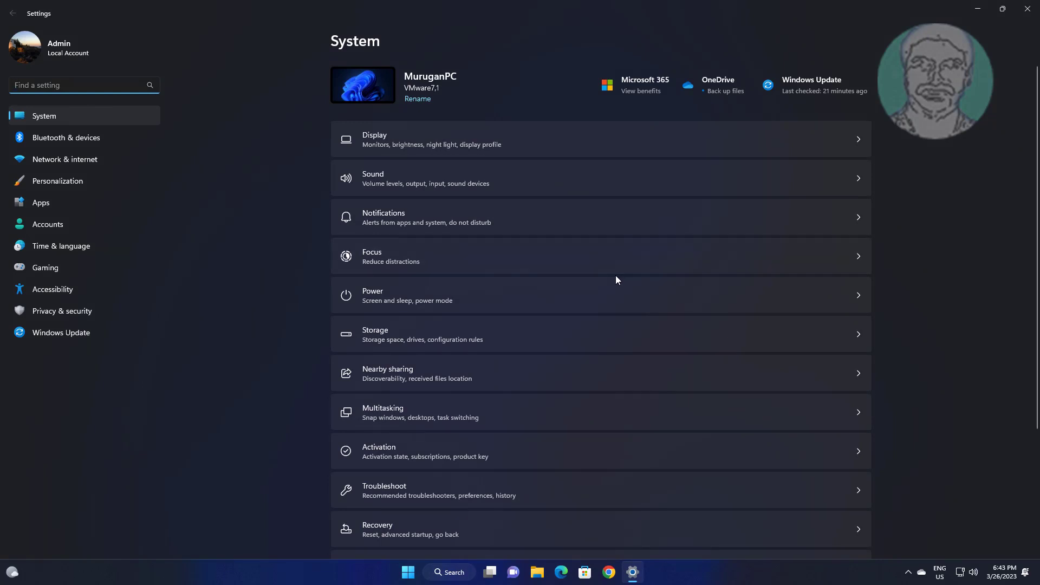
Start Reset this PC from System > Recovery, choosing Keep my files.
click(389, 534)
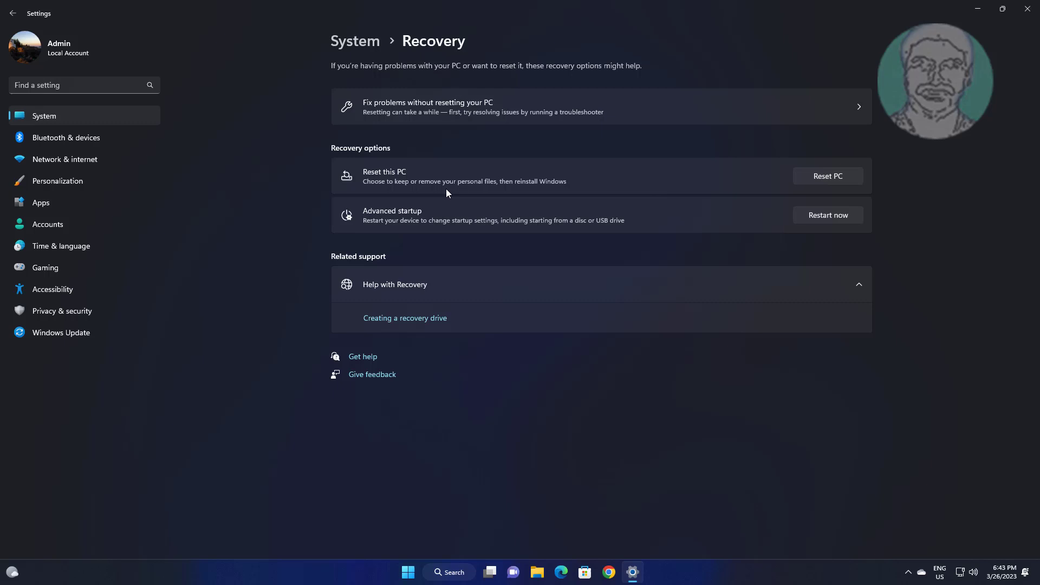
click(841, 178)
click(466, 215)
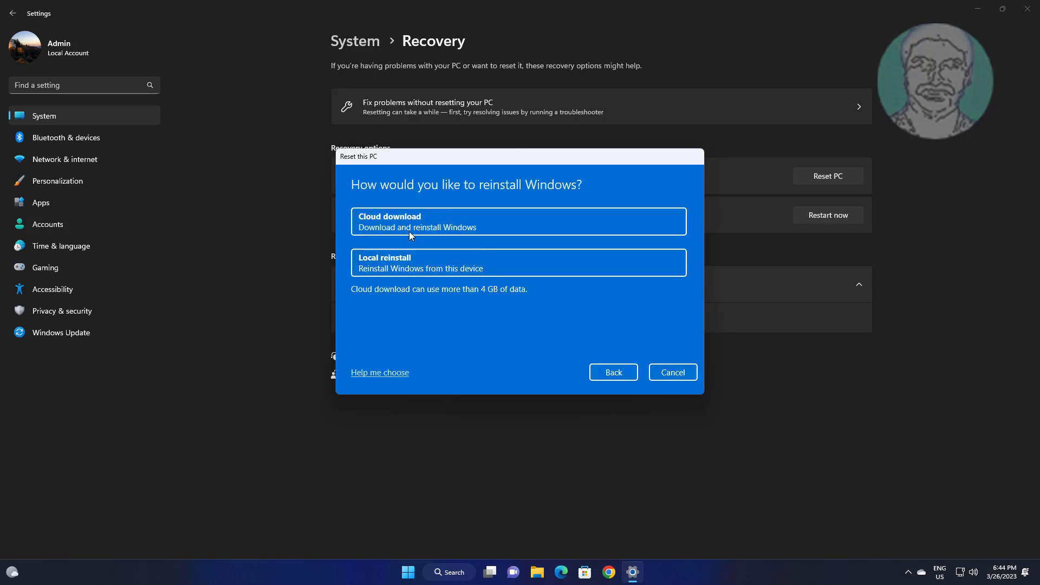
Choose Local reinstall and accept the Additional settings with Next.
click(452, 256)
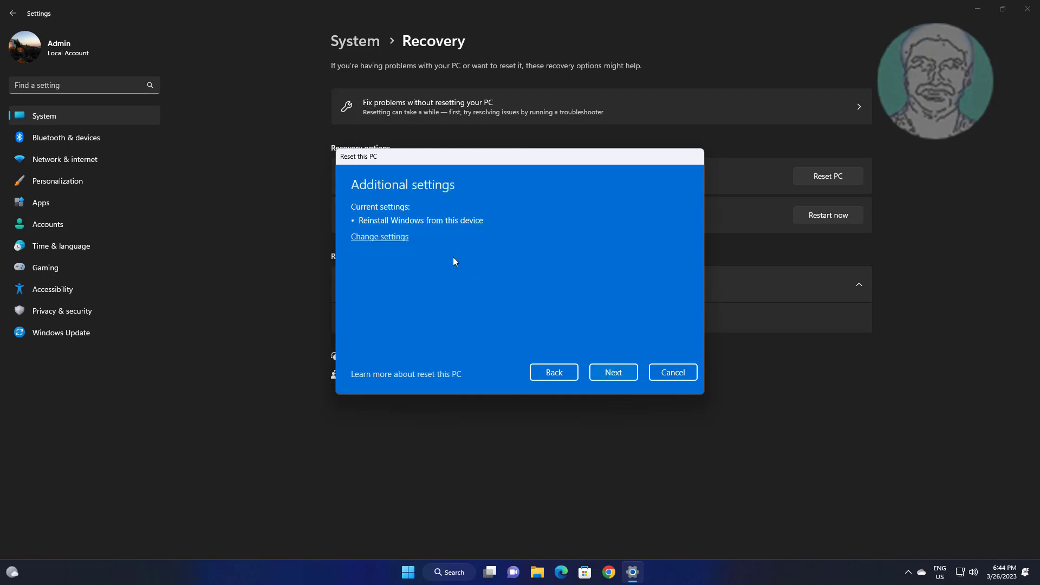
click(622, 374)
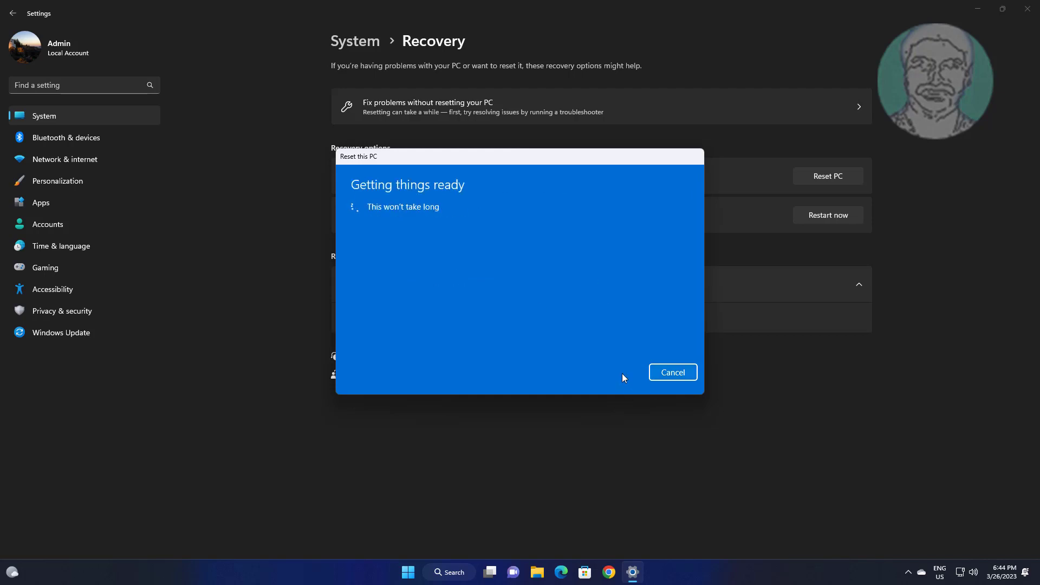